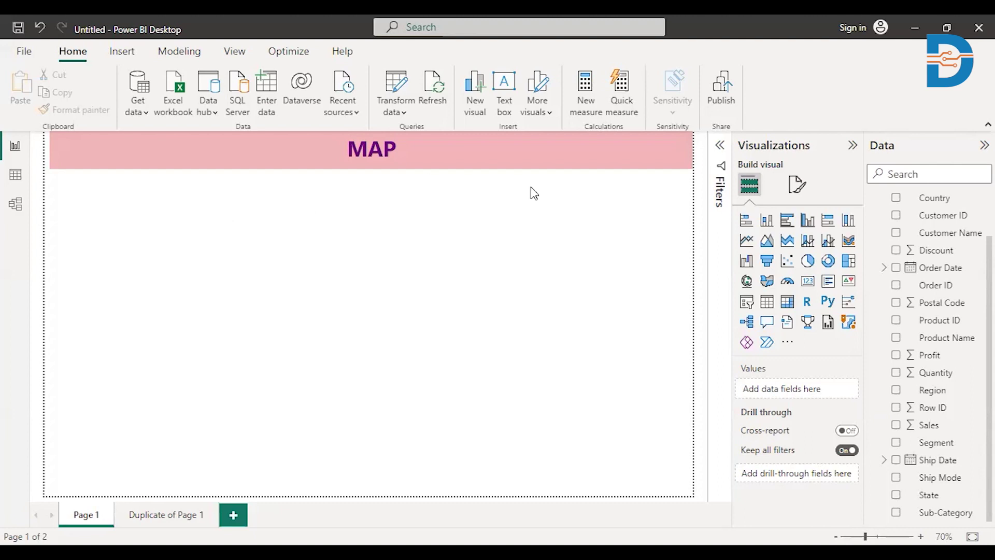
- Open the File menu to show the recent reports, including powerbi_class1.pbix
{"action": "left_click", "coordinate": [24, 51]}
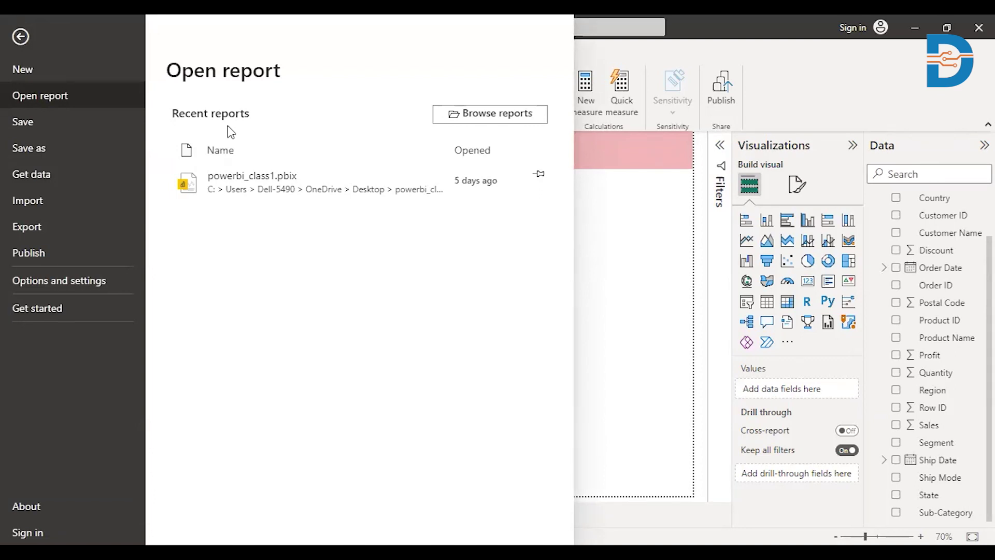
- Confirm 'Use Map and Filled Map visuals' is enabled in Options > Security, then close Options
{"action": "left_click", "coordinate": [99, 281]}
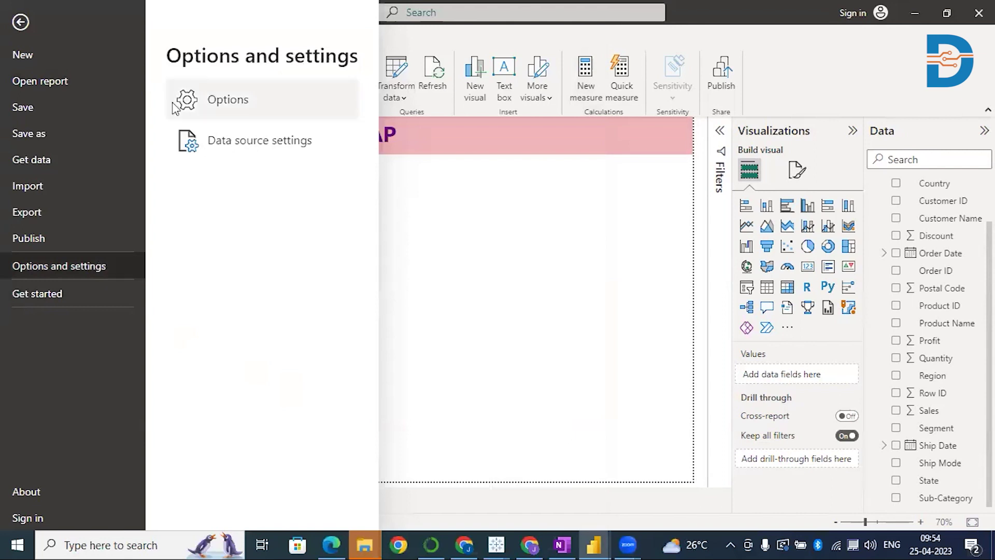
{"action": "left_click", "coordinate": [223, 99]}
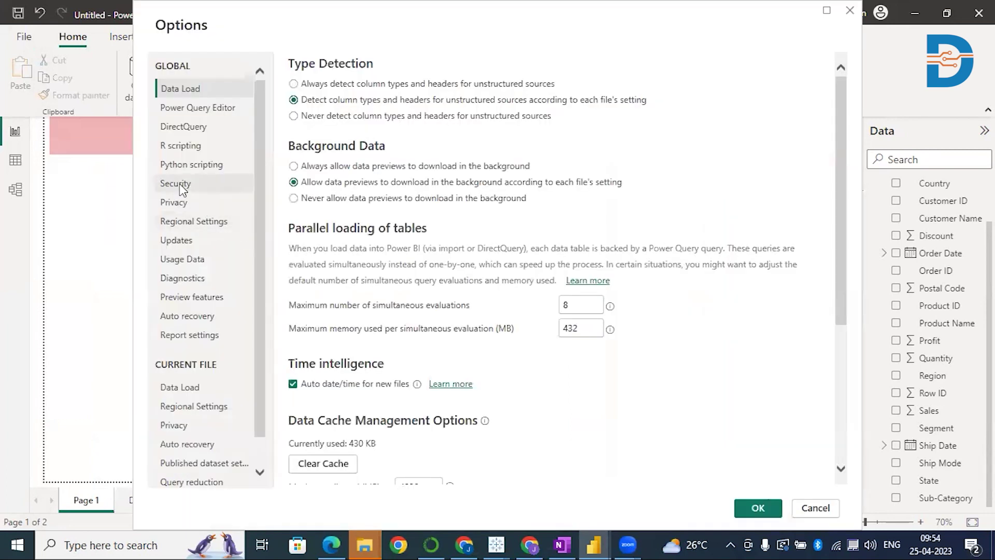
{"action": "left_click", "coordinate": [179, 186]}
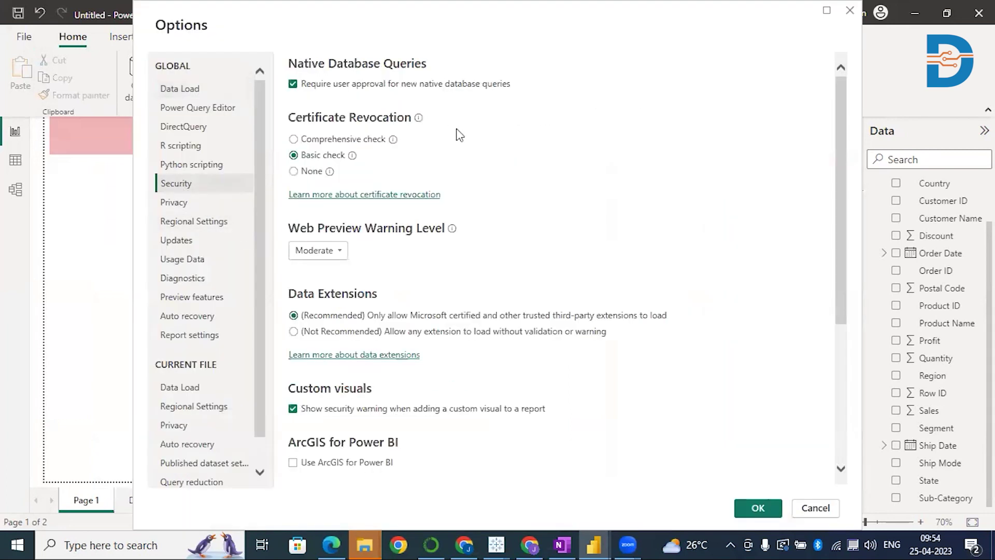
{"action": "left_click_drag", "start_coordinate": [837, 220], "coordinate": [826, 384]}
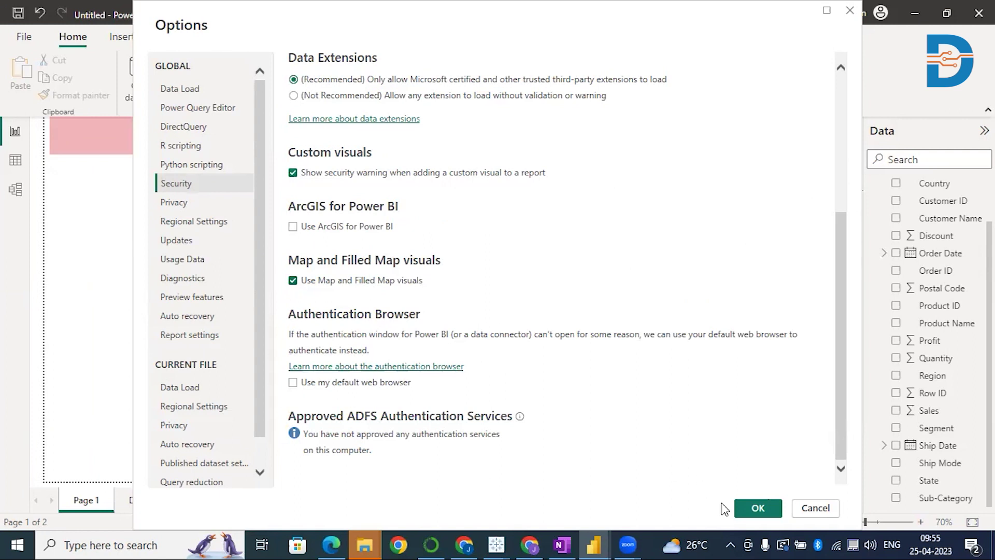
{"action": "left_click", "coordinate": [758, 508]}
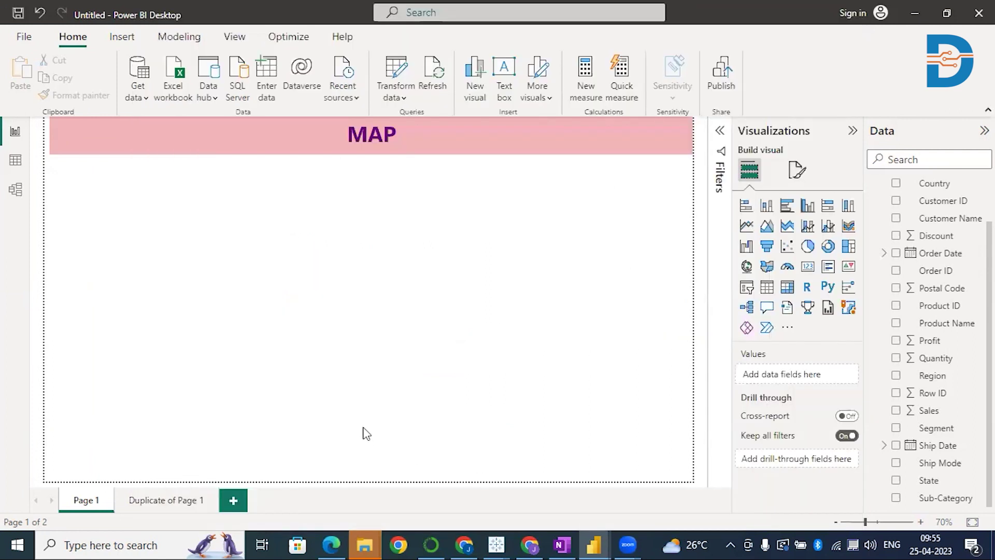
- Add a Map visual sized to fill the MAP page, plotting State sized by Sum of Sales
{"action": "left_click", "coordinate": [747, 267]}
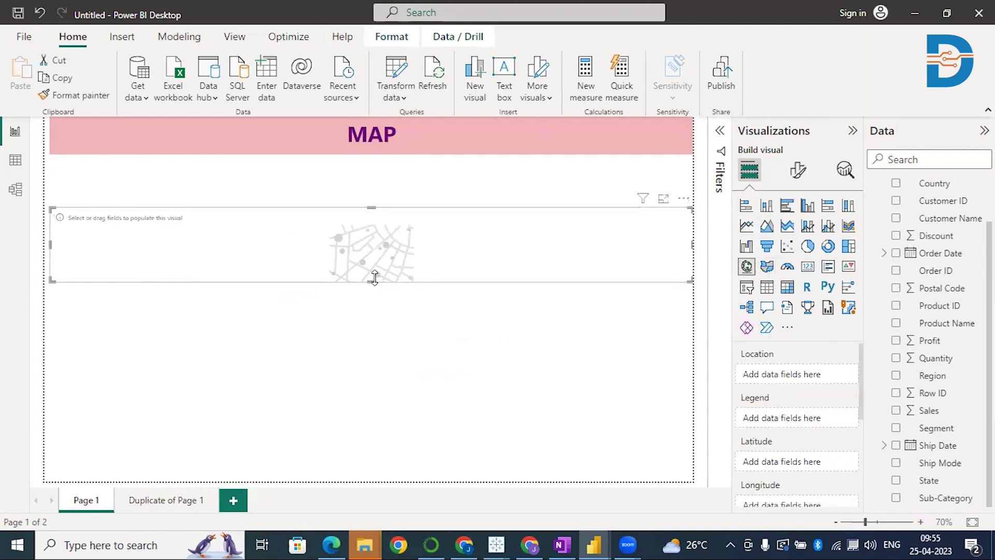
{"action": "left_click_drag", "start_coordinate": [375, 281], "coordinate": [349, 473]}
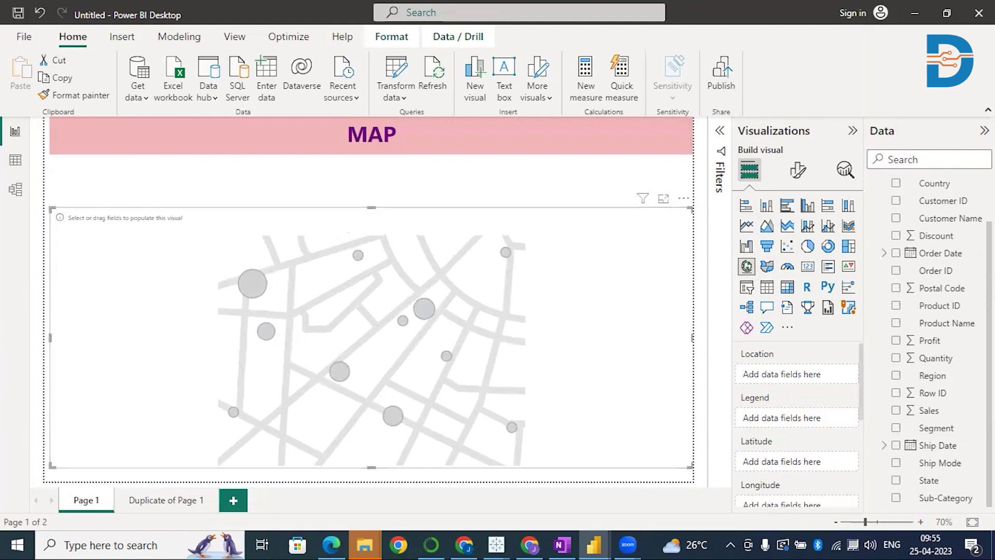
{"action": "left_click", "coordinate": [896, 481]}
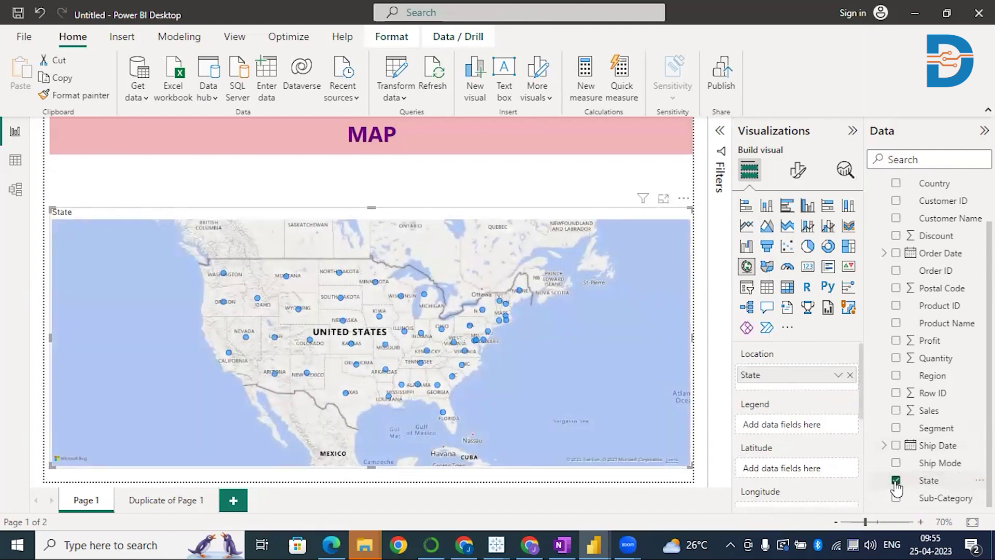
{"action": "left_click", "coordinate": [897, 410]}
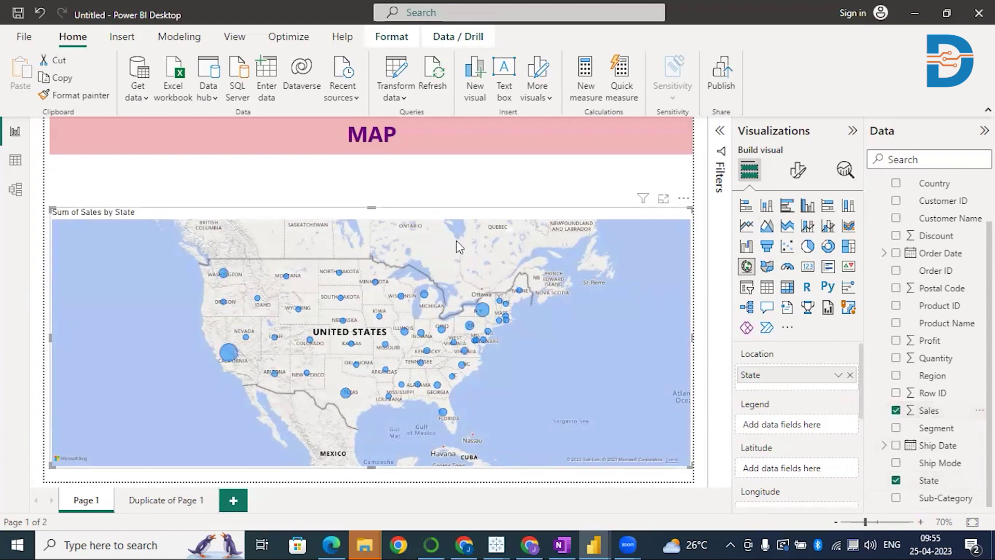
{"action": "left_click_drag", "start_coordinate": [370, 205], "coordinate": [365, 160]}
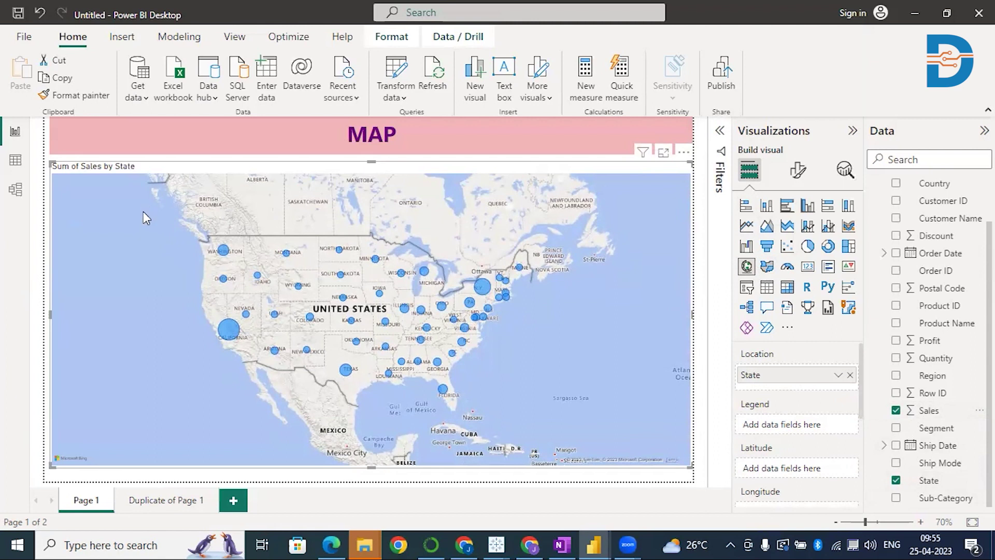
{"action": "mouse_move", "coordinate": [233, 340]}
{"action": "mouse_move", "coordinate": [346, 373]}
{"action": "mouse_move", "coordinate": [483, 292]}
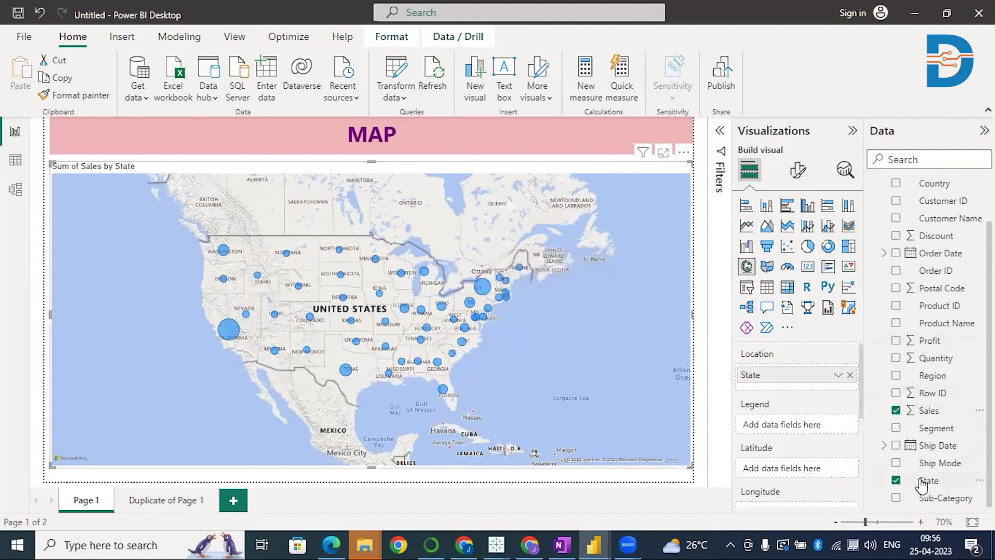
- Put State in the map's Legend well so each bubble is coloured by state
{"action": "left_click_drag", "start_coordinate": [928, 488], "coordinate": [805, 428]}
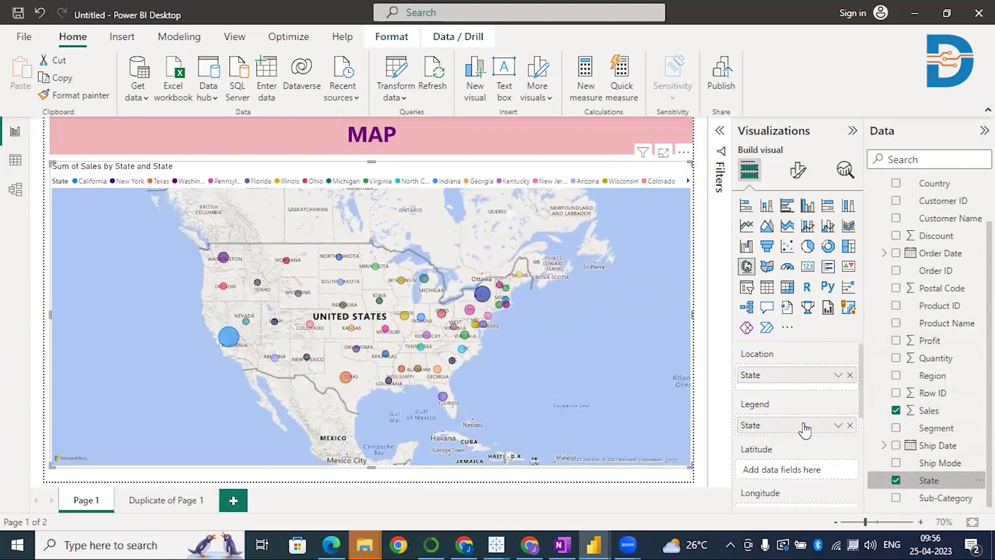
{"action": "left_click", "coordinate": [798, 173]}
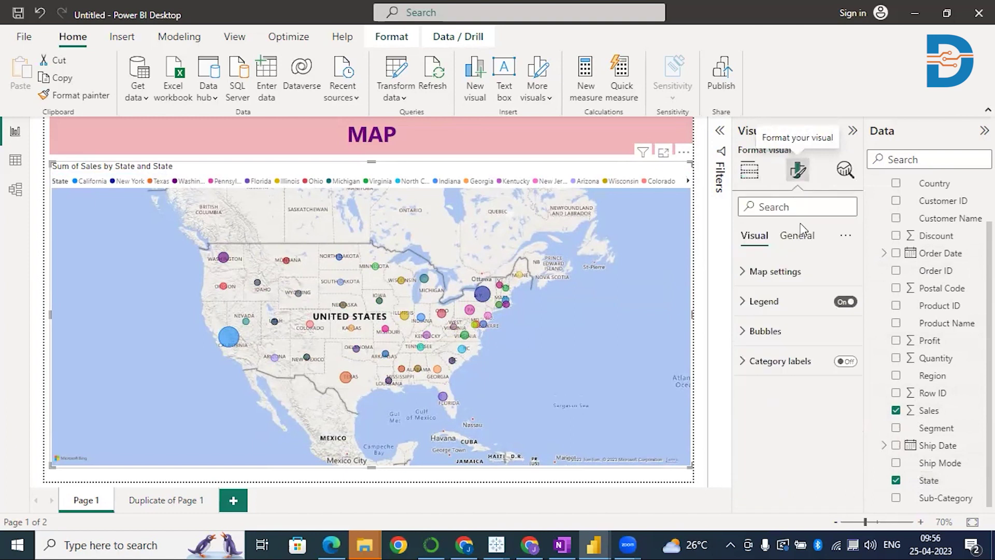
- Try the Aerial, Dark and Grayscale map styles, then set the bubble map to Road
{"action": "left_click", "coordinate": [742, 281]}
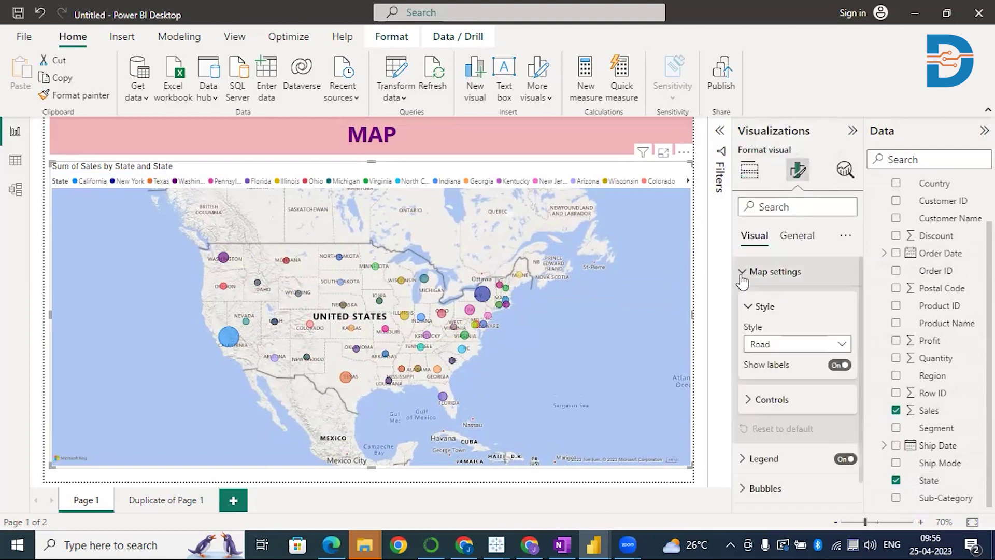
{"action": "left_click", "coordinate": [843, 345]}
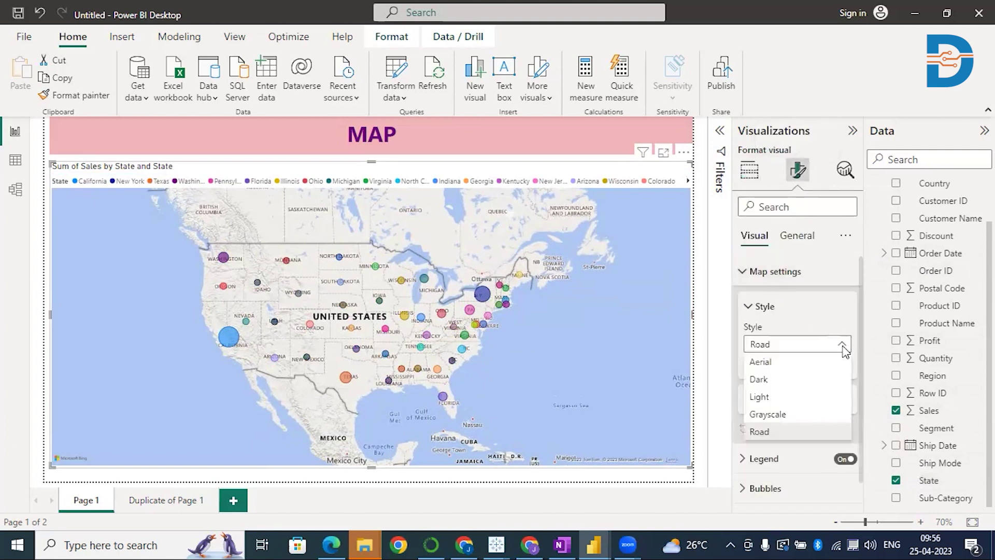
{"action": "left_click", "coordinate": [804, 365]}
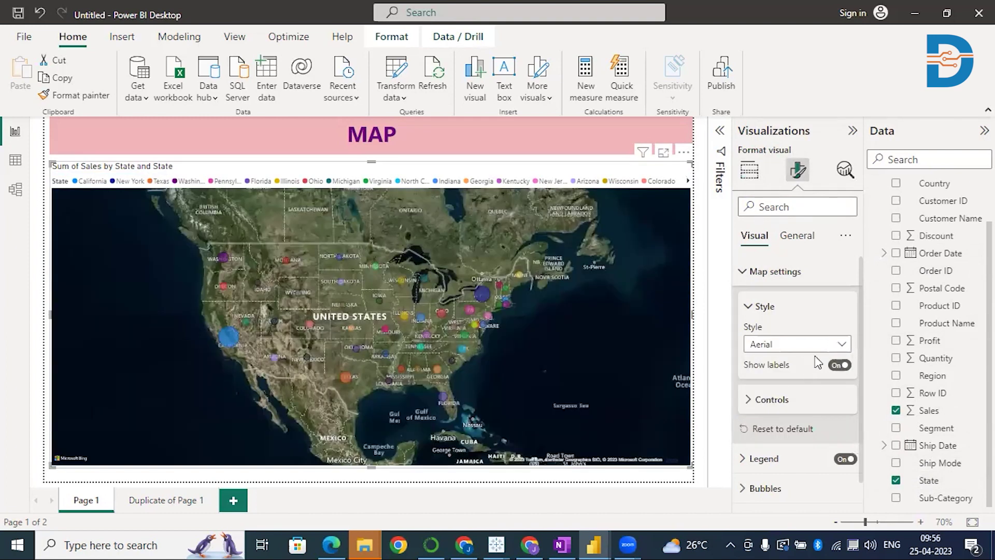
{"action": "left_click", "coordinate": [839, 345]}
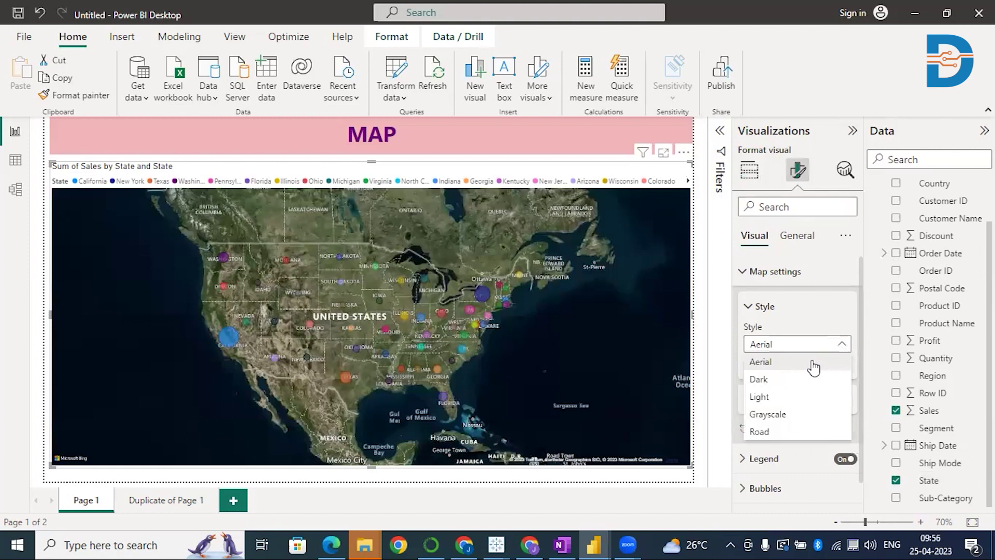
{"action": "left_click", "coordinate": [776, 384]}
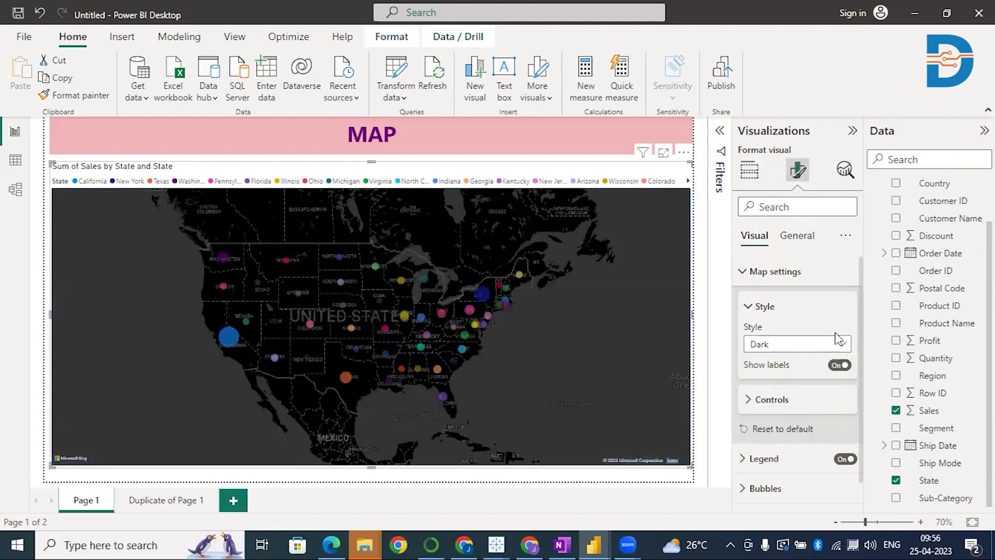
{"action": "left_click", "coordinate": [840, 344]}
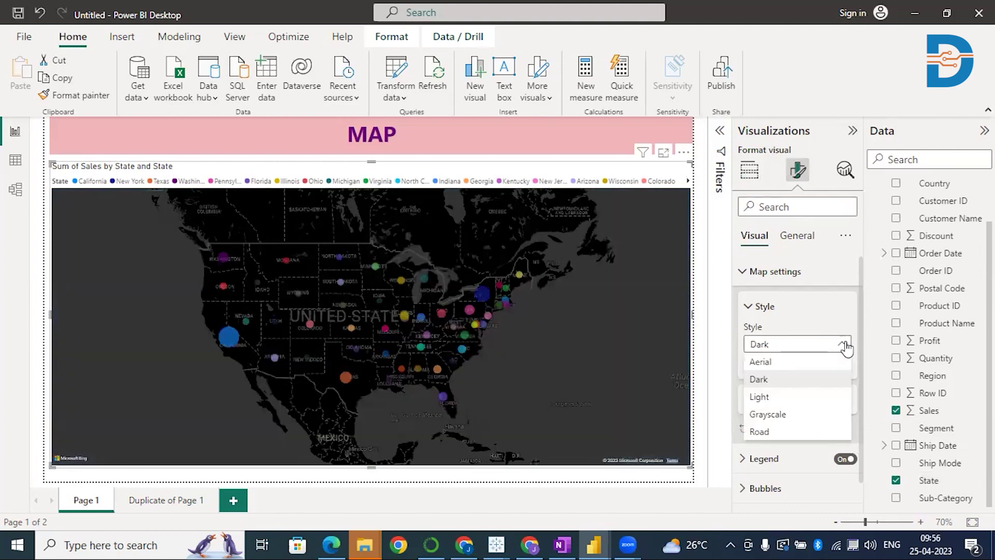
{"action": "left_click", "coordinate": [779, 414]}
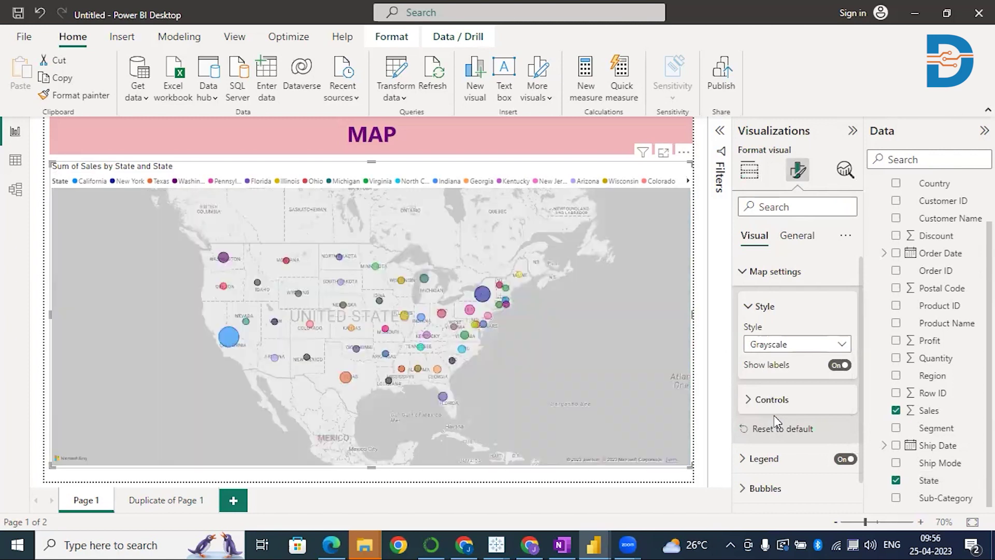
{"action": "left_click", "coordinate": [844, 346]}
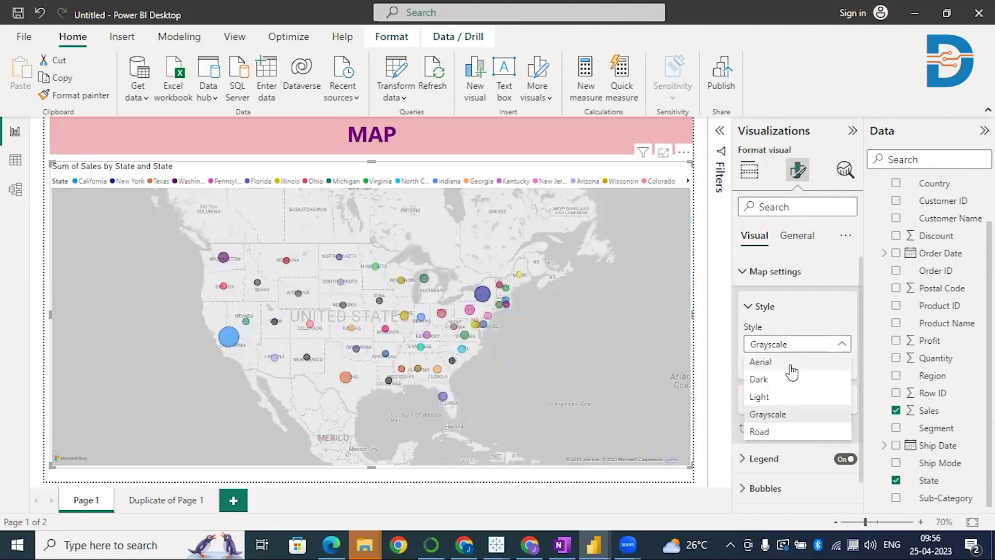
{"action": "left_click", "coordinate": [760, 431]}
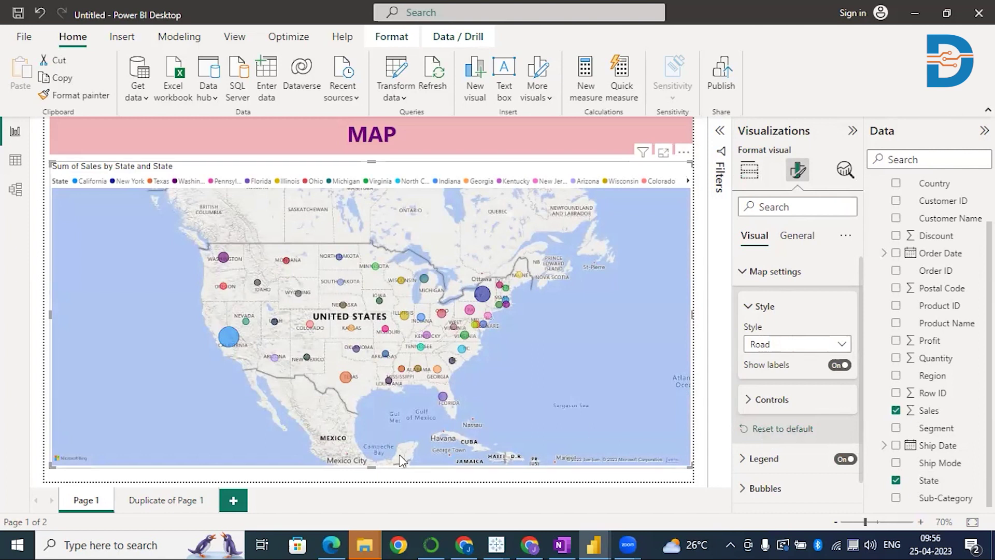
{"action": "left_click", "coordinate": [150, 501]}
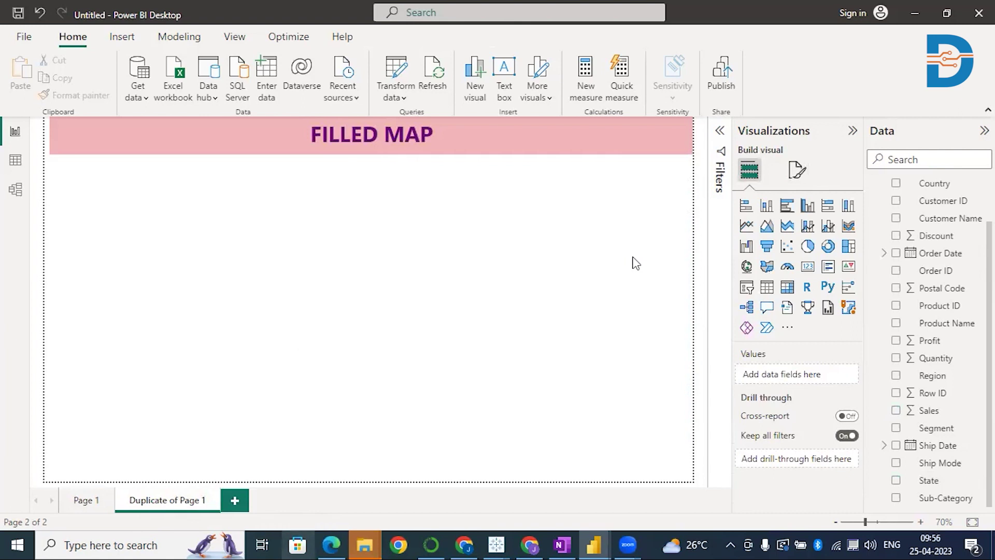
- Add a page-filling Filled map plotting State with Sum of Profit on the FILLED MAP page
{"action": "left_click", "coordinate": [767, 266]}
{"action": "left_click_drag", "start_coordinate": [371, 282], "coordinate": [327, 478]}
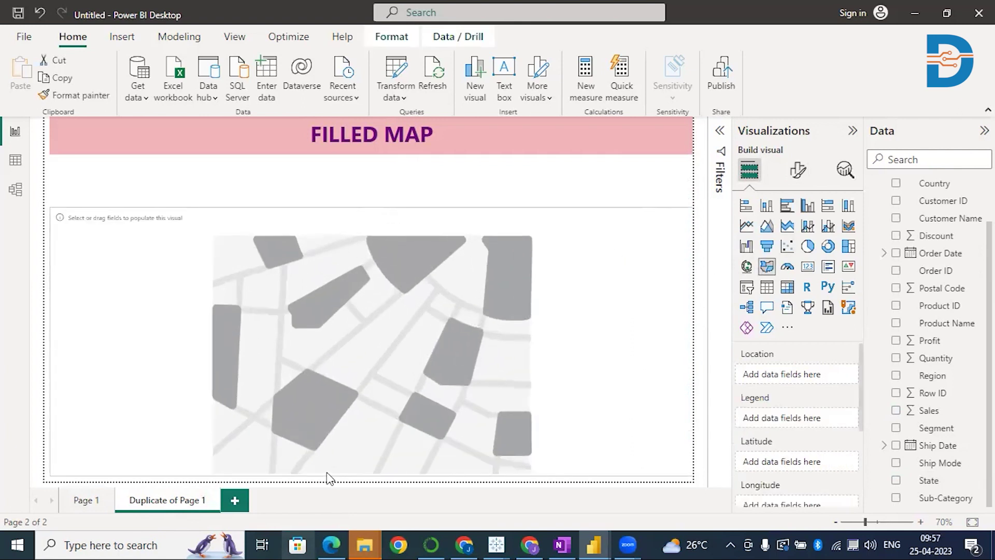
{"action": "left_click", "coordinate": [897, 481]}
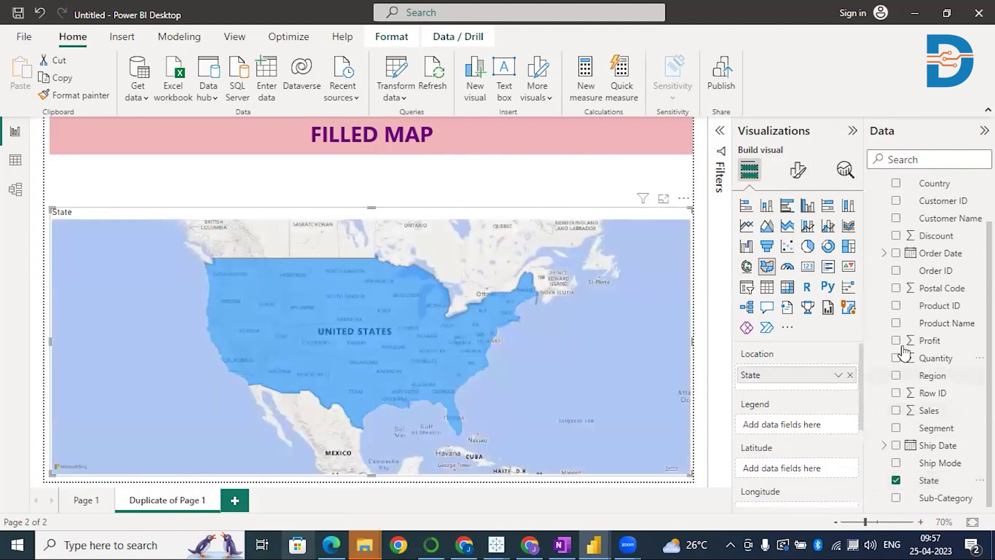
{"action": "left_click", "coordinate": [897, 342]}
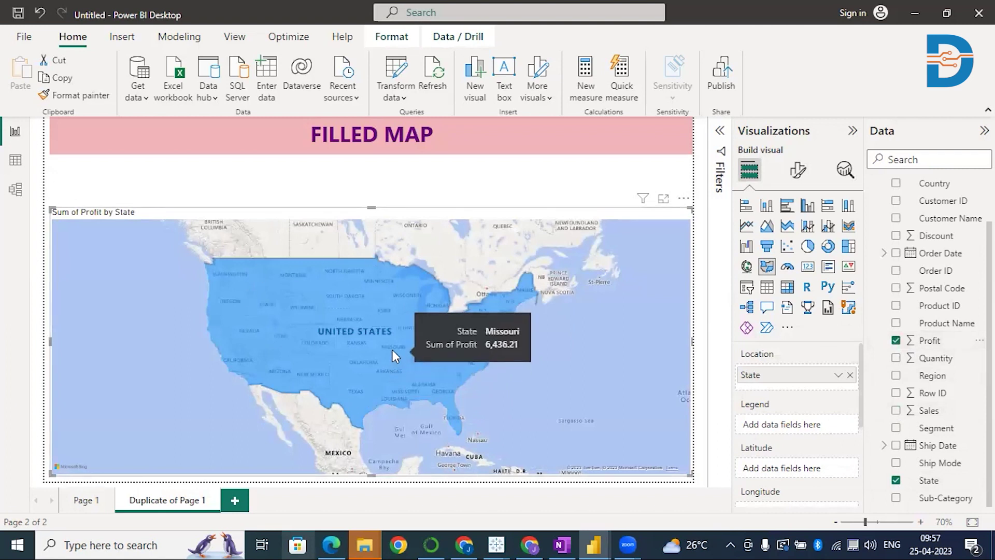
{"action": "mouse_move", "coordinate": [305, 348]}
{"action": "mouse_move", "coordinate": [453, 352]}
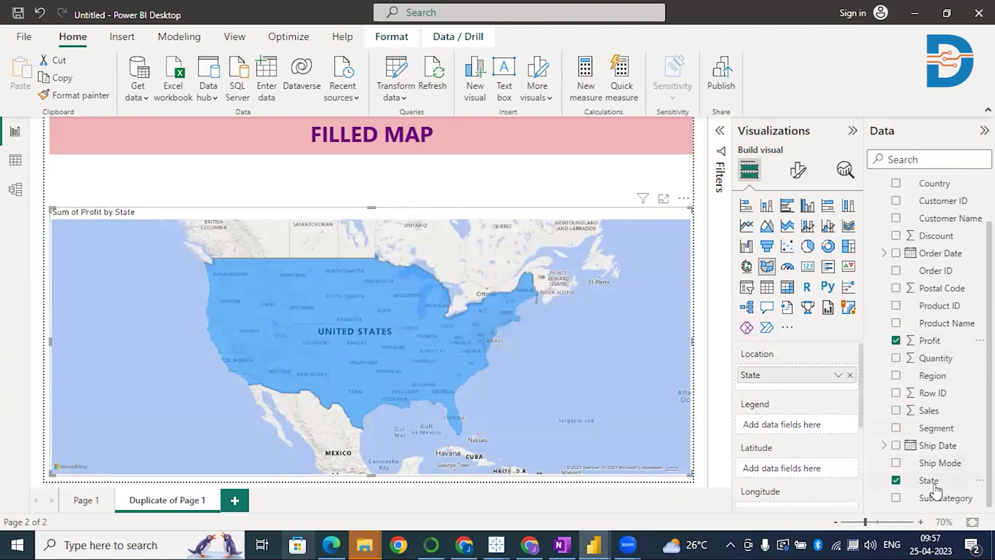
- Add State as the filled map's legend and stretch the map up toward the FILLED MAP title
{"action": "left_click_drag", "start_coordinate": [933, 485], "coordinate": [803, 430]}
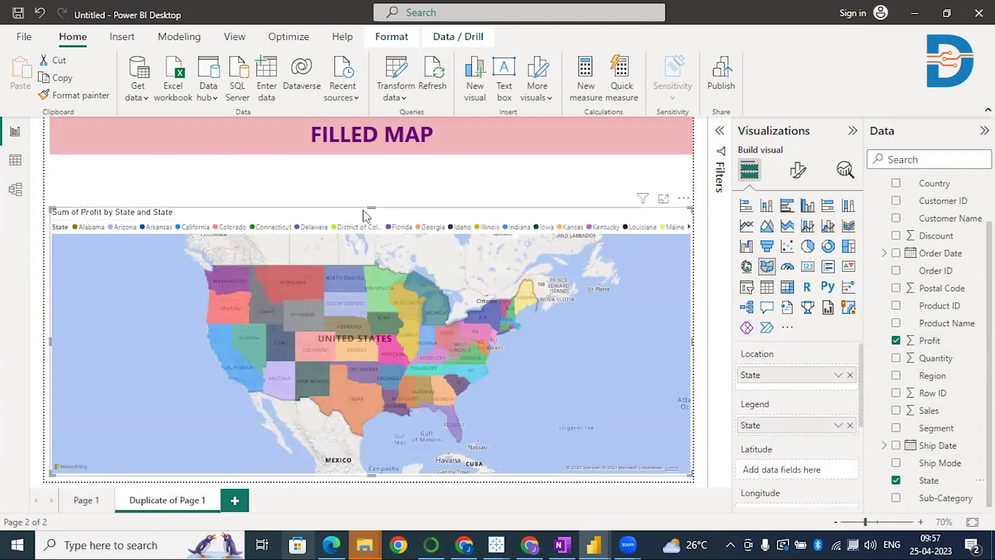
{"action": "left_click_drag", "start_coordinate": [371, 208], "coordinate": [363, 190]}
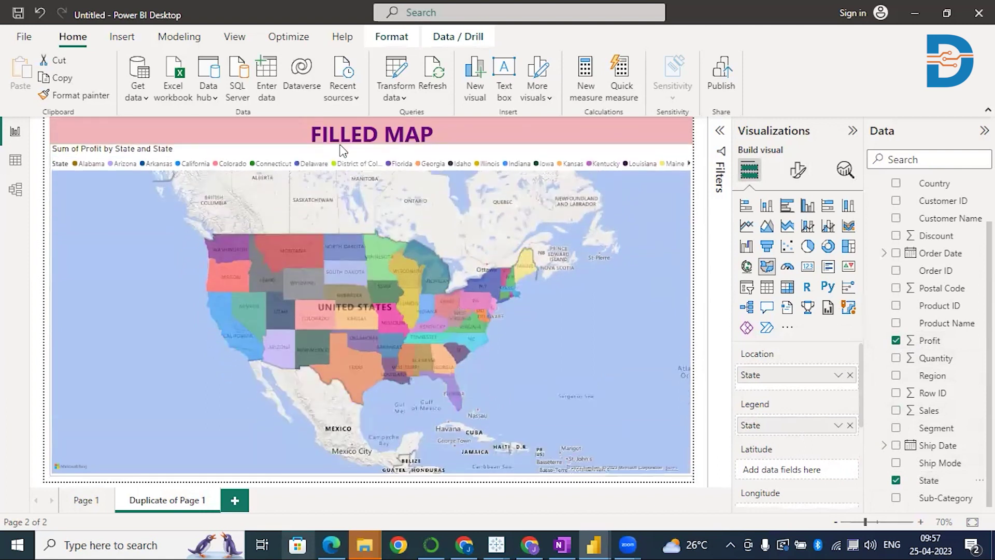
{"action": "left_click_drag", "start_coordinate": [340, 147], "coordinate": [340, 151]}
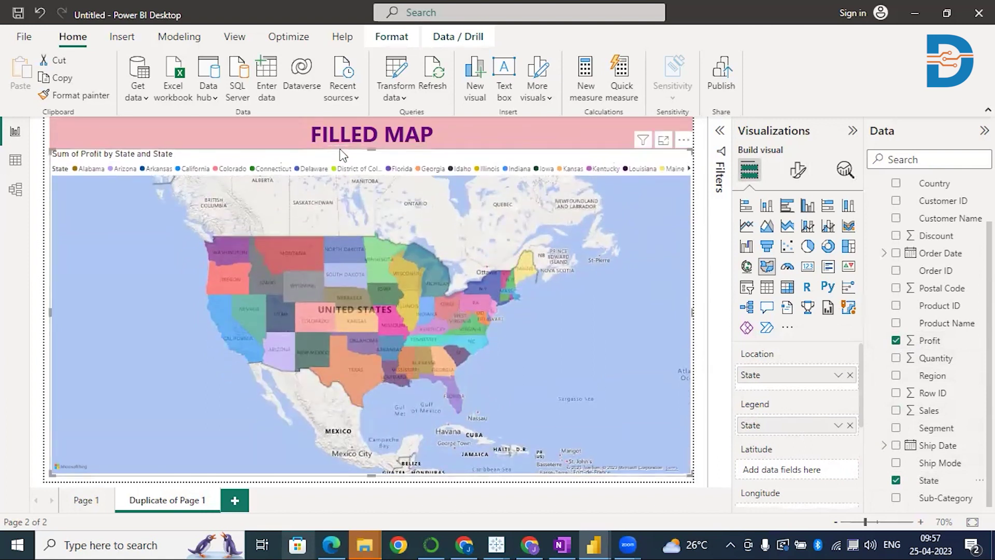
{"action": "left_click", "coordinate": [79, 503]}
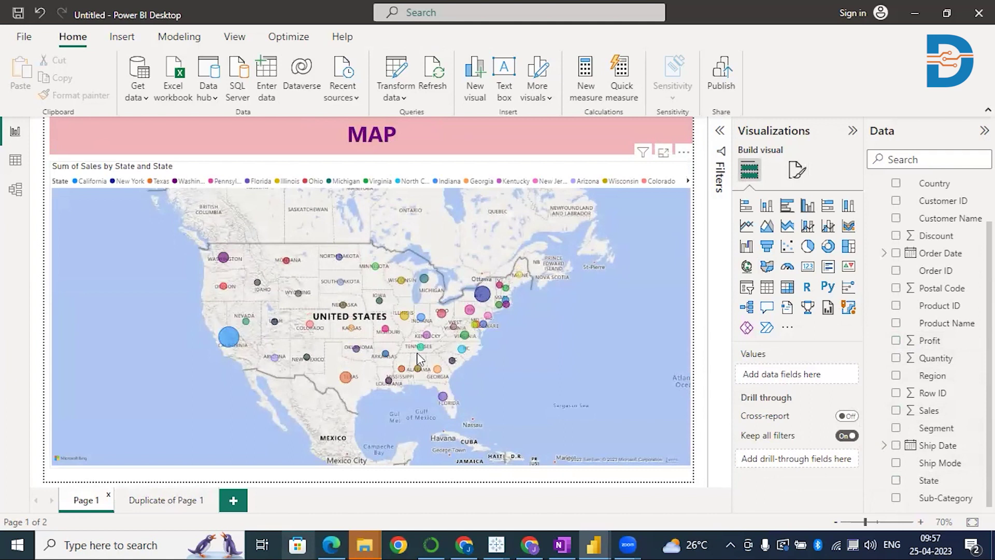
{"action": "left_click", "coordinate": [186, 507]}
{"action": "mouse_move", "coordinate": [334, 366]}
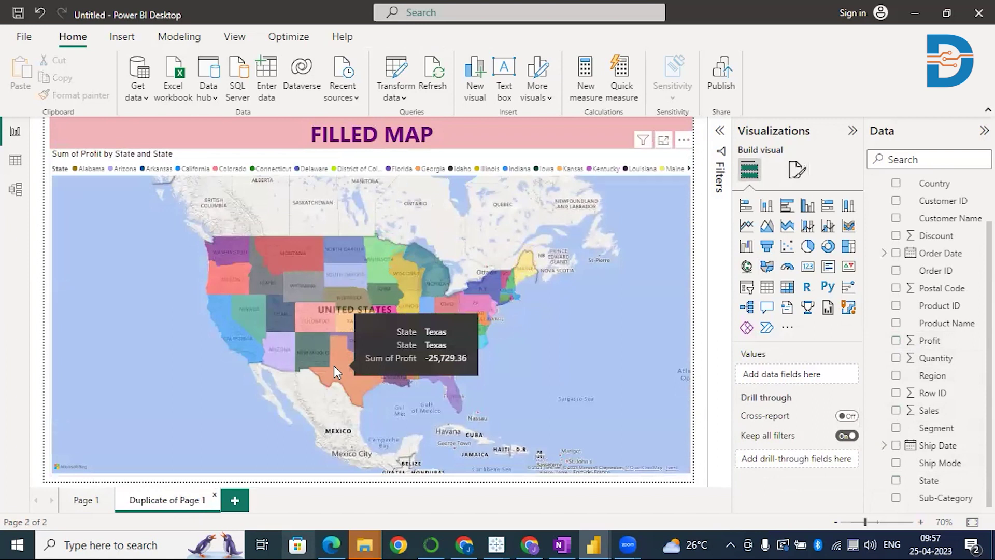